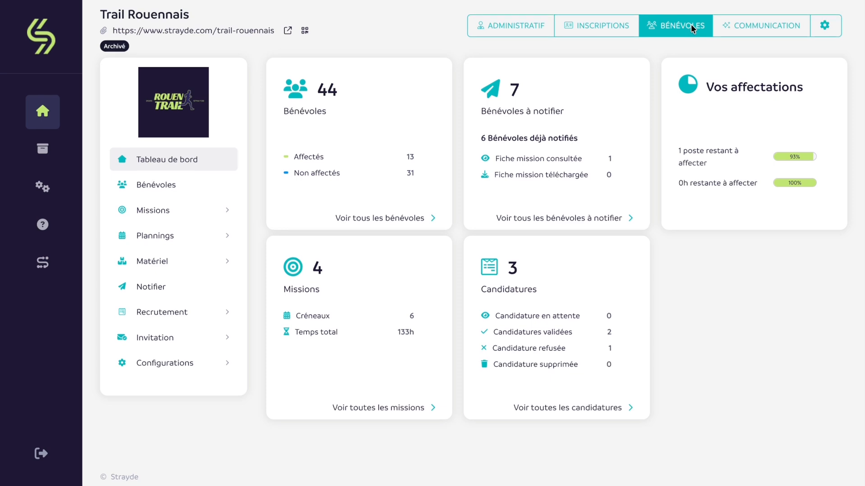
# Step: Add an equipment item named Tables with a unit price of 10 € and return to the equipment list
pyautogui.click(147, 269)
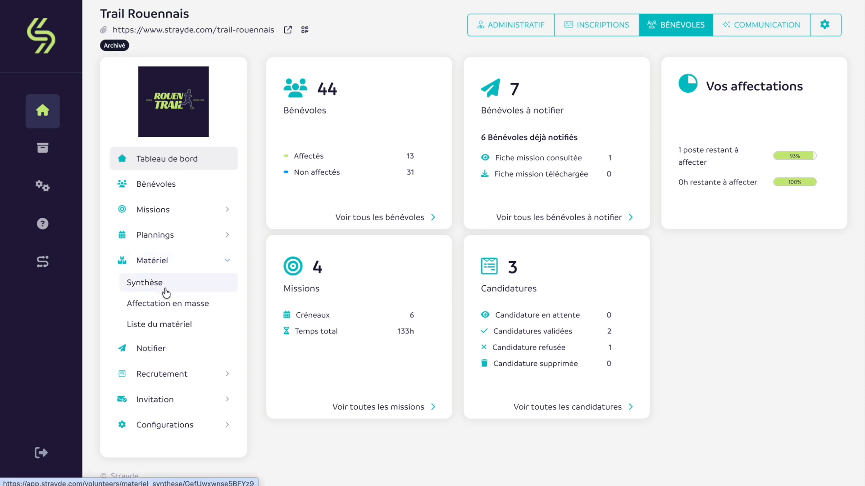
pyautogui.click(184, 328)
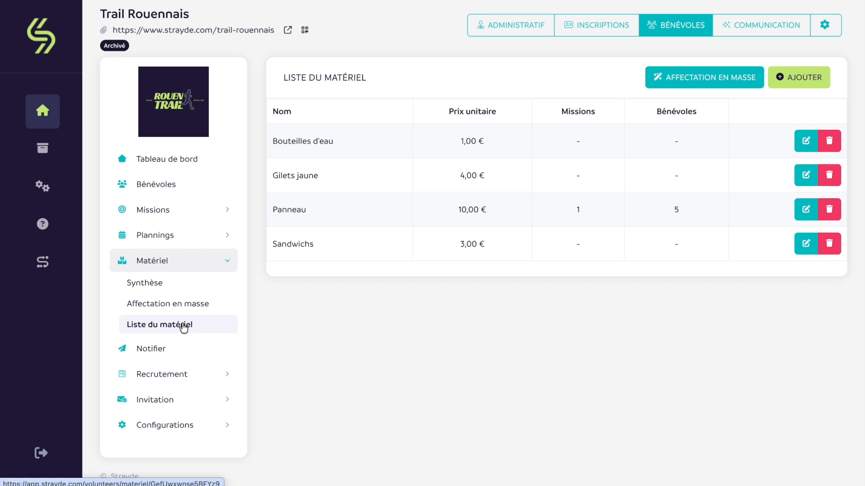
pyautogui.click(797, 76)
pyautogui.click(465, 125)
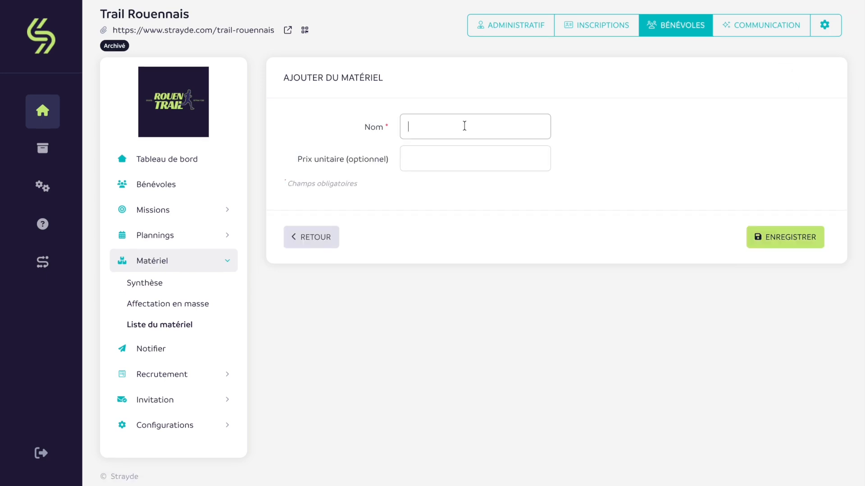
pyautogui.write('Tables')
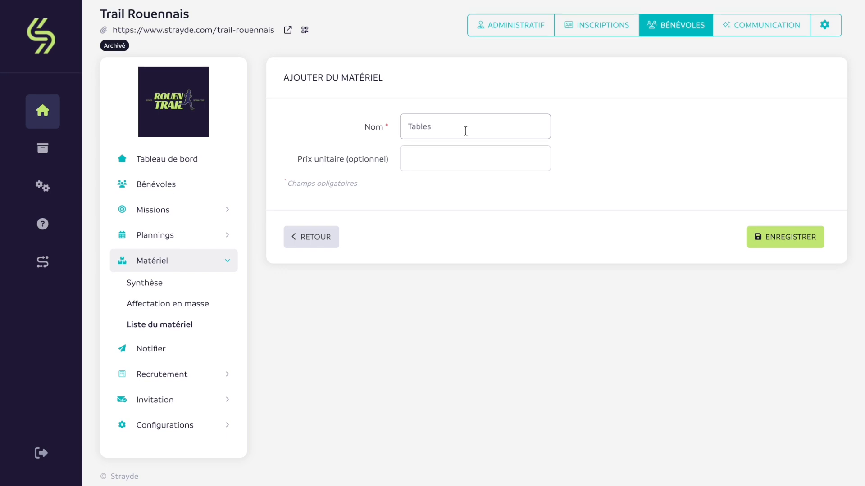
pyautogui.click(464, 161)
pyautogui.write('10')
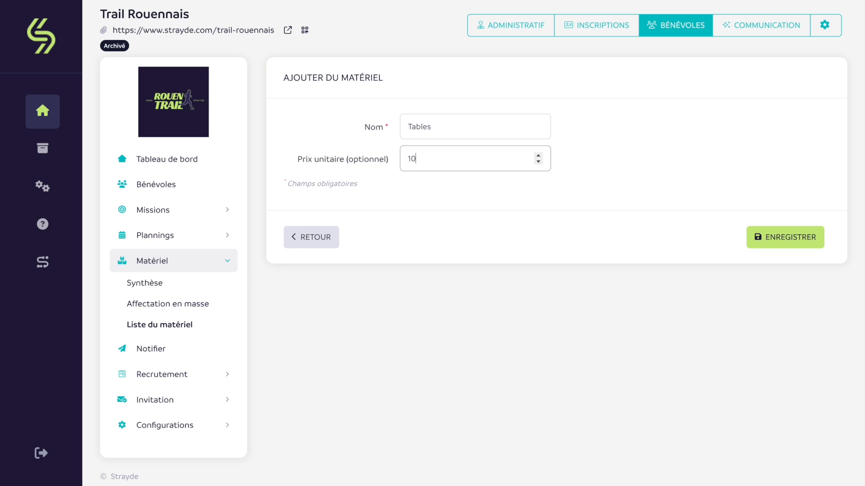
pyautogui.click(783, 244)
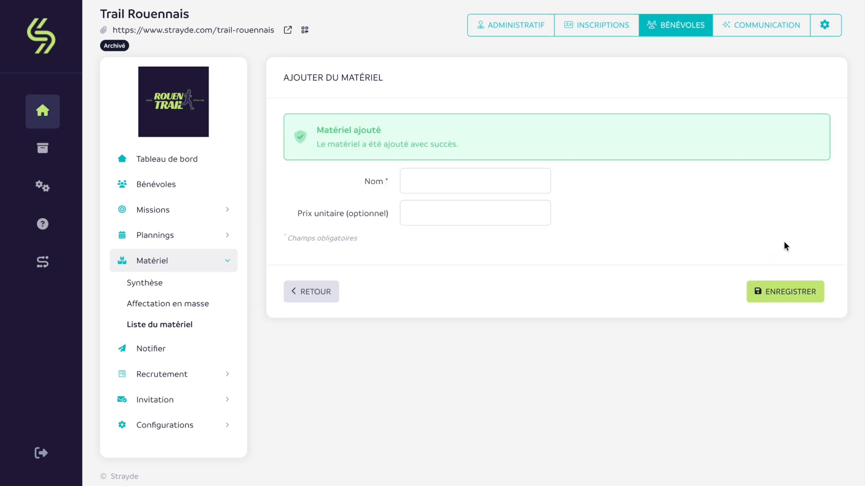
pyautogui.click(188, 320)
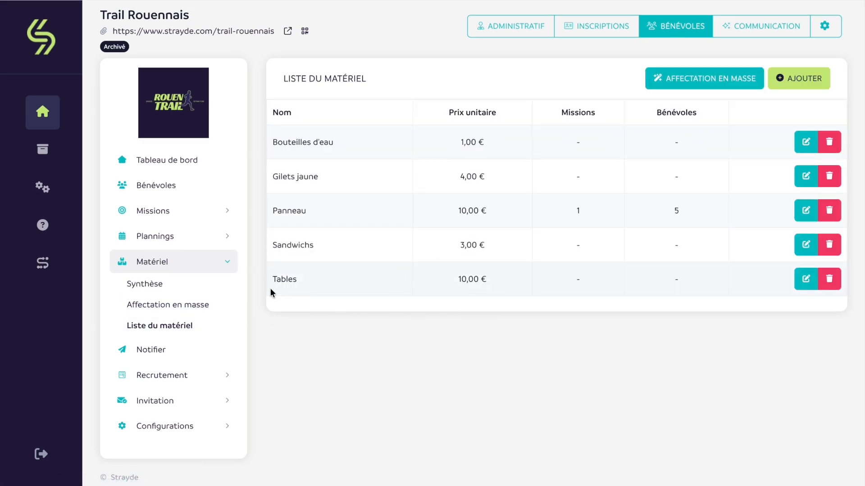
# Step: Open the equipment section of the Ravitaillement mission's details
pyautogui.click(173, 211)
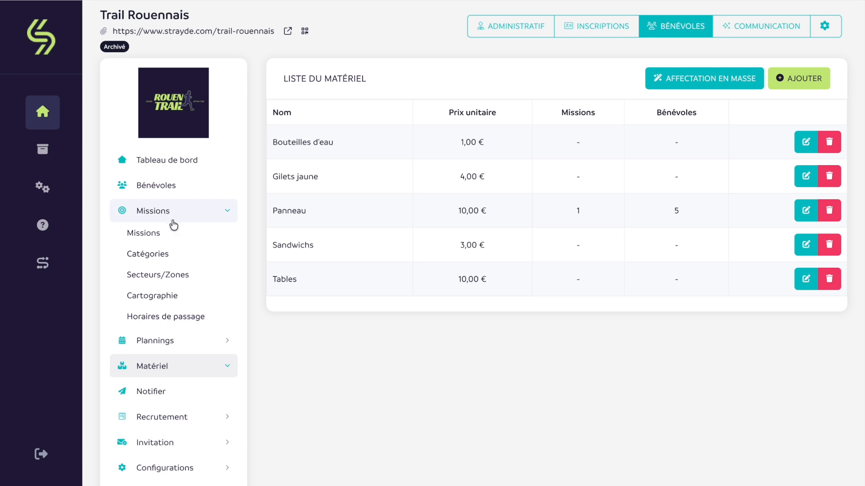
pyautogui.click(173, 235)
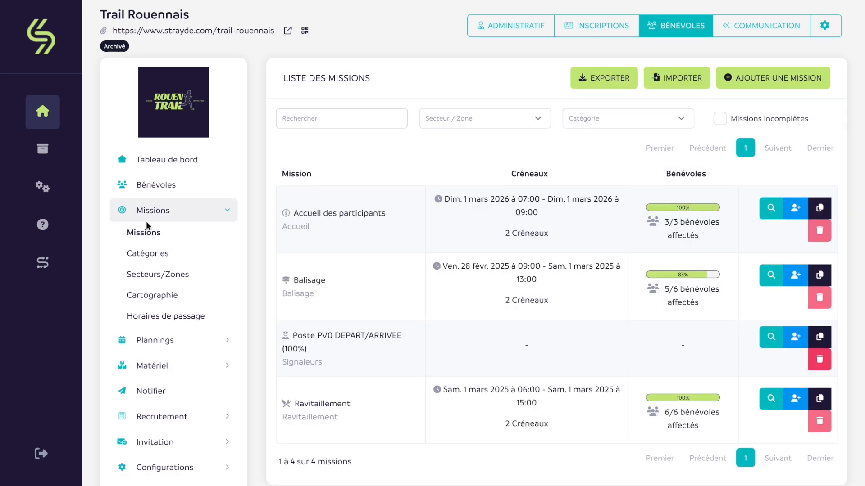
pyautogui.click(770, 398)
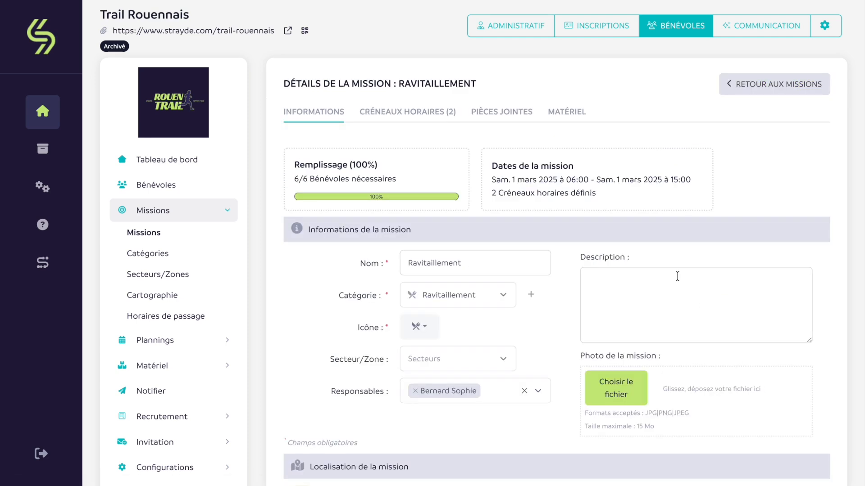
pyautogui.click(562, 124)
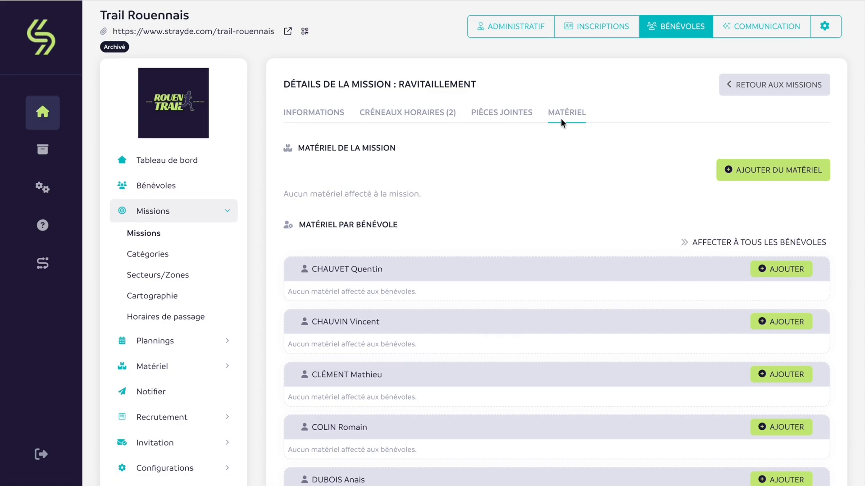
# Step: Add 2 Tables to the Ravitaillement mission's own equipment
pyautogui.click(743, 180)
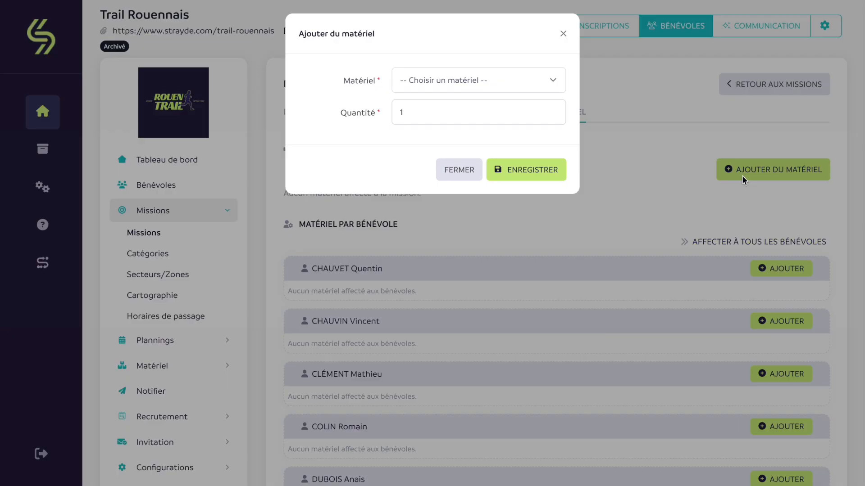
pyautogui.click(472, 82)
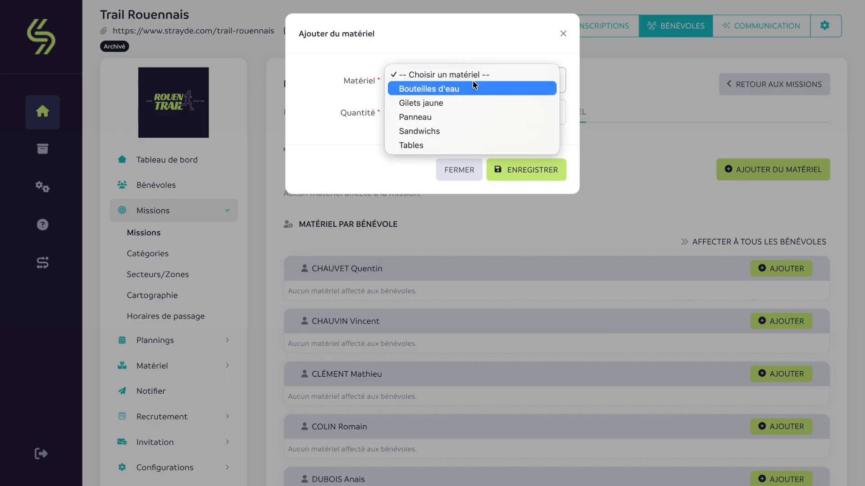
pyautogui.click(447, 143)
pyautogui.click(553, 109)
pyautogui.click(552, 172)
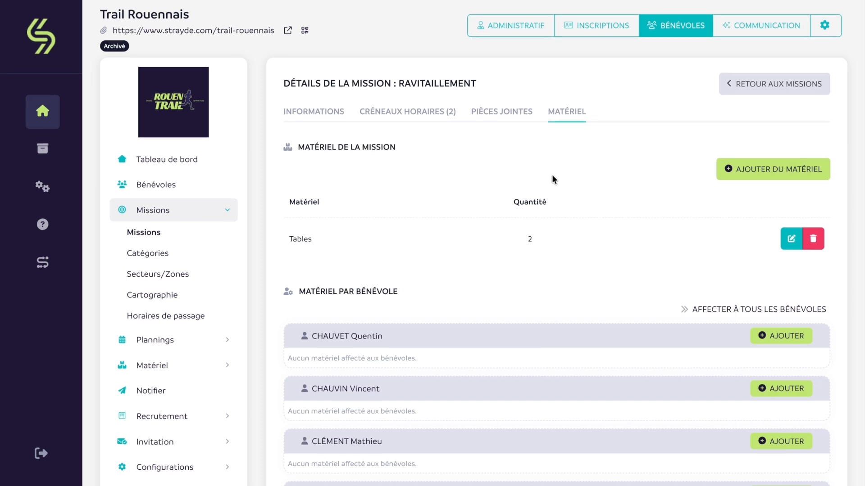
# Step: Assign 5 Sandwichs to the first volunteer listed in the Ravitaillement mission
pyautogui.scroll(-2, 553, 177)
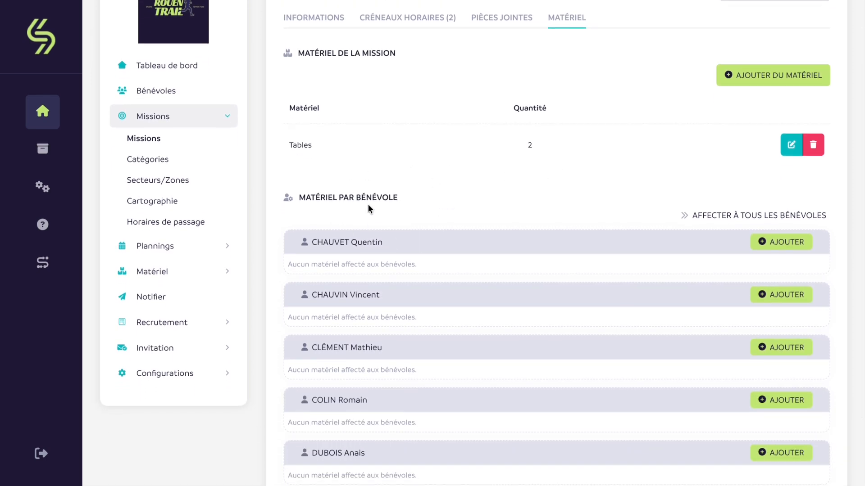
pyautogui.scroll(-1, 368, 208)
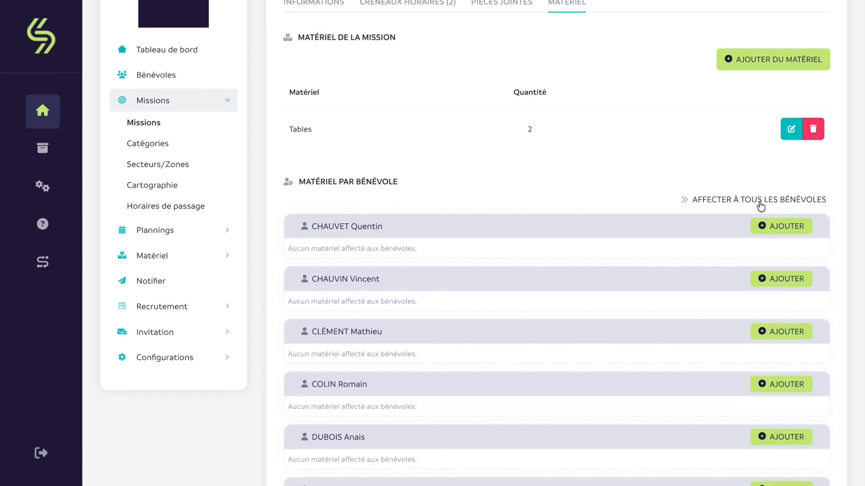
# Step: Start a bulk equipment assignment with Bouteilles d'eau and Sandwichs, setting a quantity of 100 for each
pyautogui.click(203, 258)
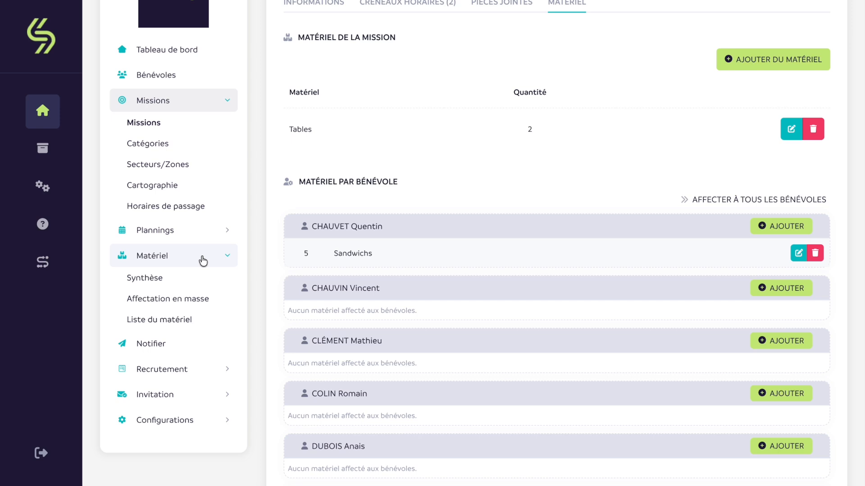
pyautogui.click(190, 299)
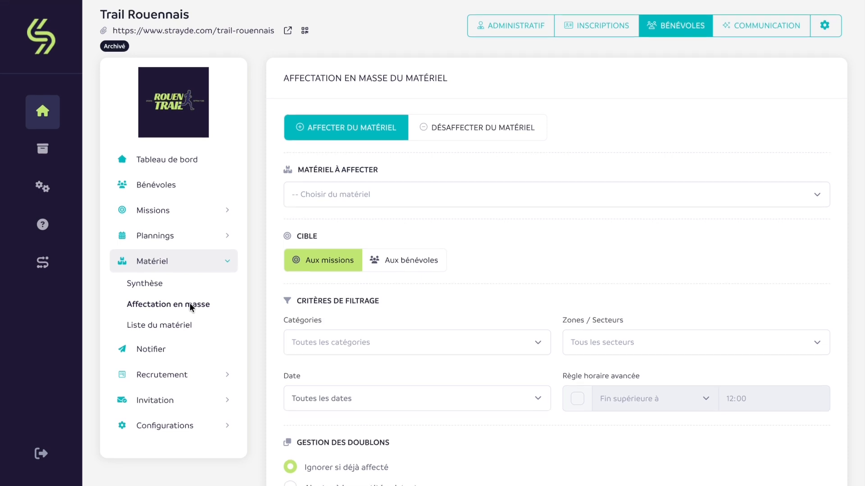
pyautogui.click(398, 188)
pyautogui.click(388, 228)
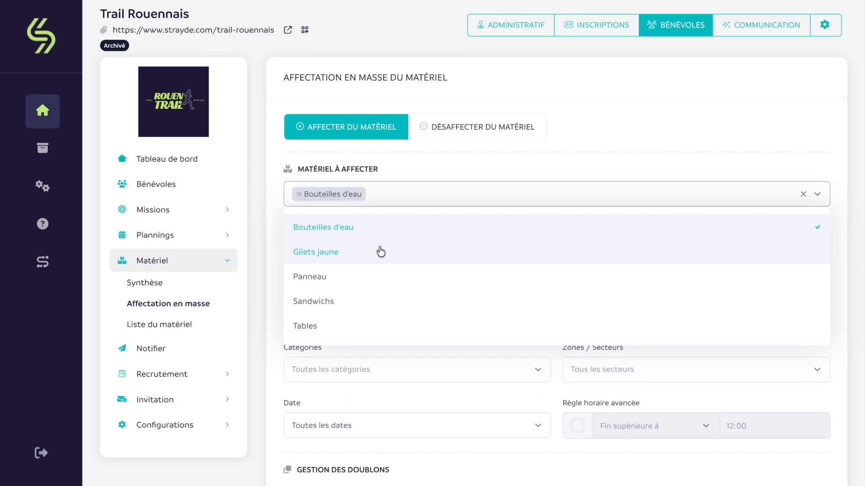
pyautogui.click(380, 301)
pyautogui.click(574, 161)
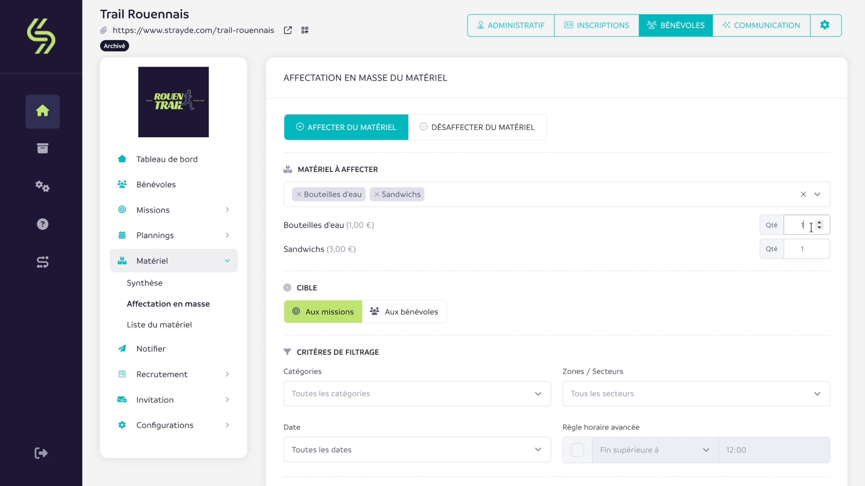
pyautogui.write('00')
pyautogui.press('Tab')
pyautogui.write('100')
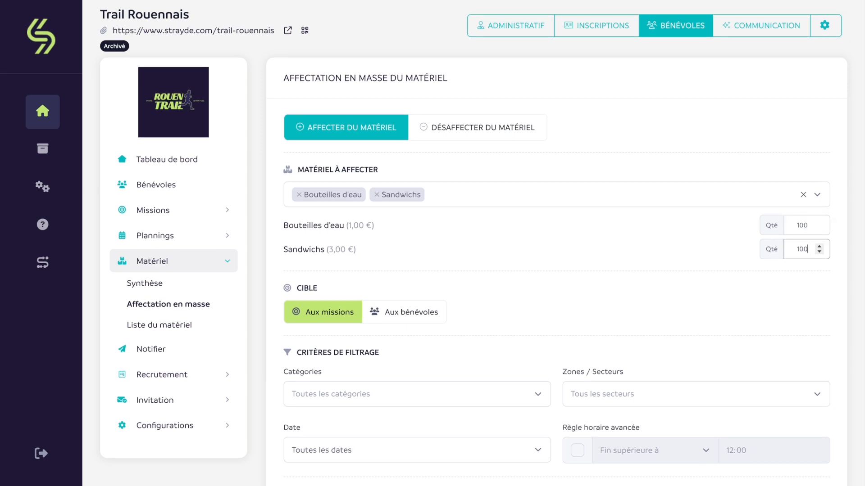
# Step: Target the bulk assignment at missions and filter them by the Ravitaillement category
pyautogui.click(429, 319)
pyautogui.click(328, 319)
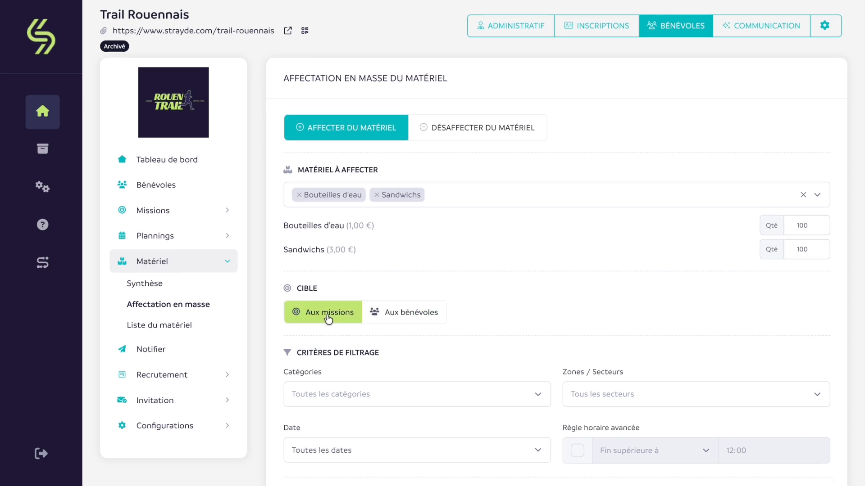
pyautogui.scroll(-3, 328, 319)
pyautogui.click(367, 240)
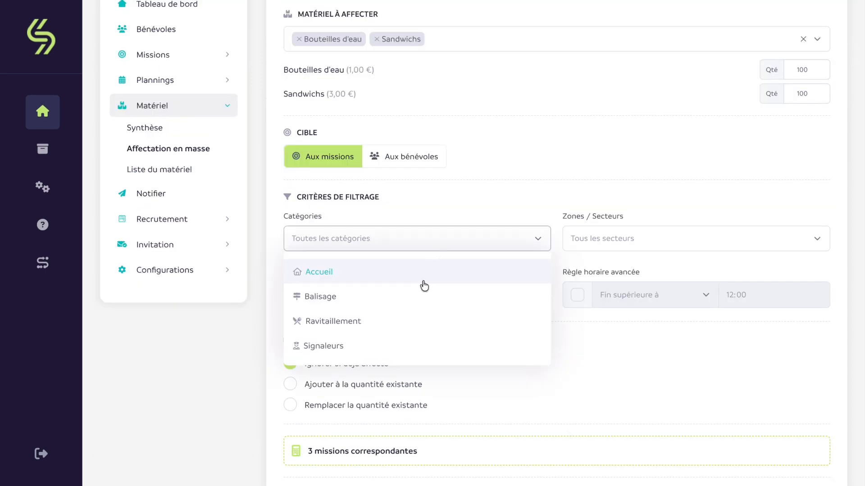
pyautogui.click(409, 322)
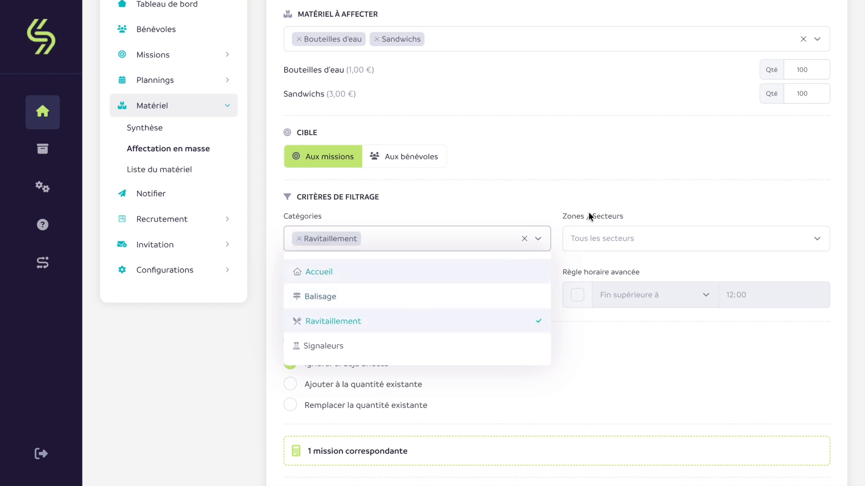
pyautogui.click(612, 208)
# Step: Filter by Secteur 1 and Secteur 2, date 01/03/2025, and the advanced time rule Début supérieur à 09:00
pyautogui.click(617, 238)
pyautogui.click(614, 296)
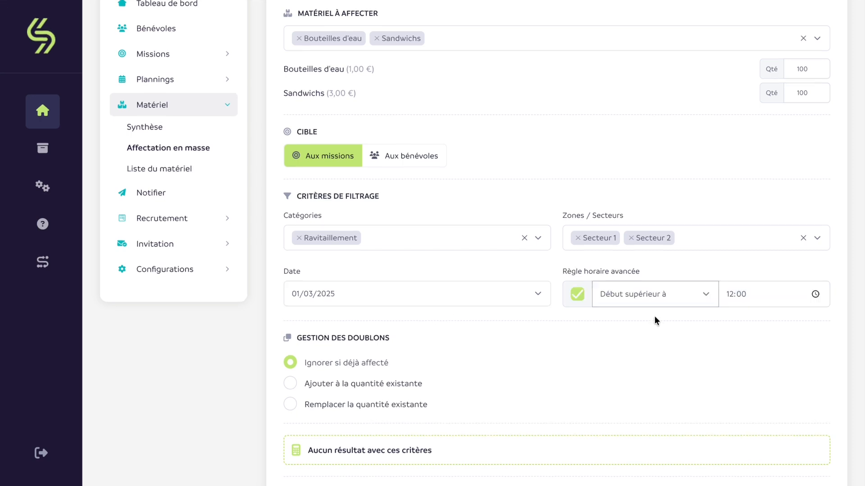
pyautogui.click(731, 294)
pyautogui.write('0900')
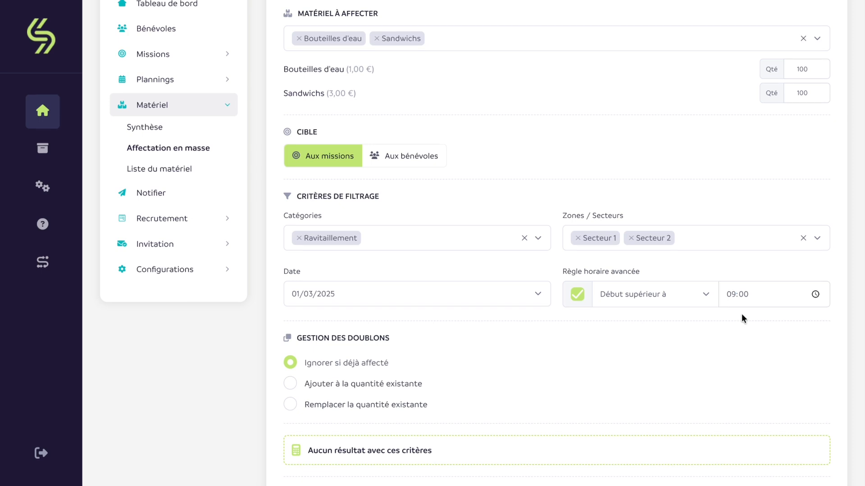
# Step: Change the time rule to Début inférieur à, clear the sectors, make duplicates add to existing quantities, and show the detailed preview
pyautogui.click(680, 303)
pyautogui.click(673, 303)
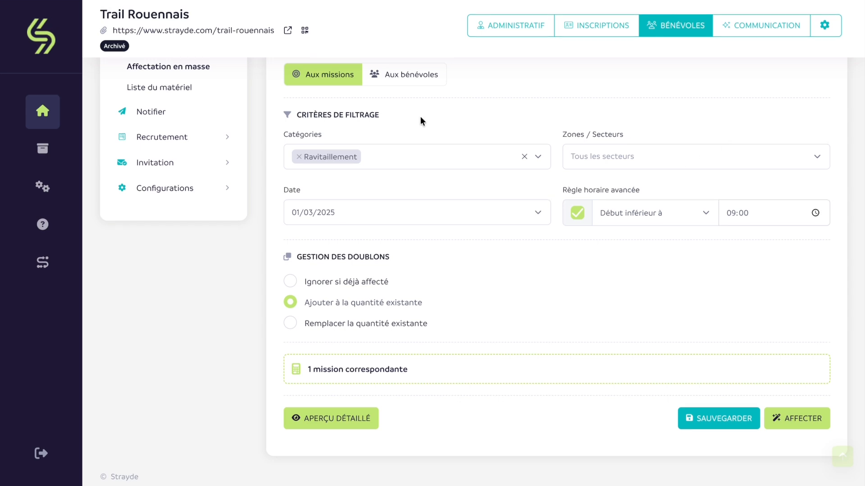
pyautogui.click(364, 426)
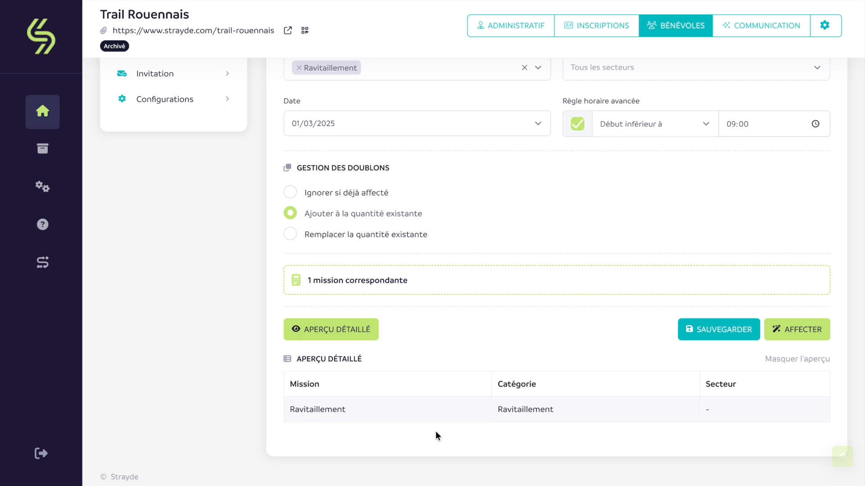
# Step: Switch the bulk operation to removing equipment and save its settings as a template named Repas bénévoles
pyautogui.scroll(7, 435, 431)
pyautogui.click(508, 135)
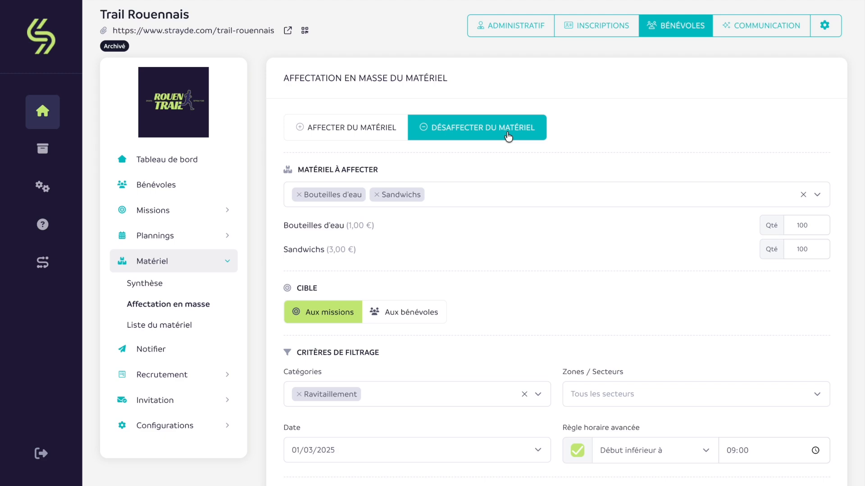
pyautogui.scroll(-5, 765, 343)
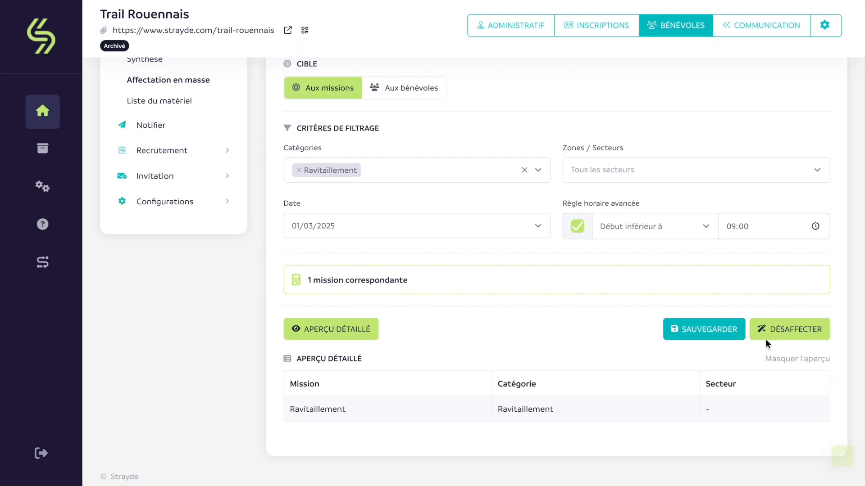
pyautogui.click(711, 334)
pyautogui.click(454, 101)
pyautogui.write('Repas bénévoles')
pyautogui.click(530, 153)
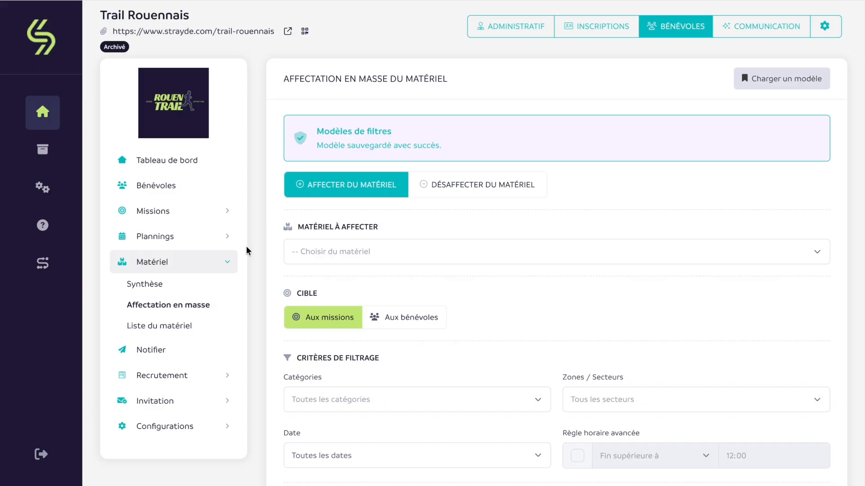
# Step: Review the equipment summary globally, by mission and by volunteer
pyautogui.click(178, 294)
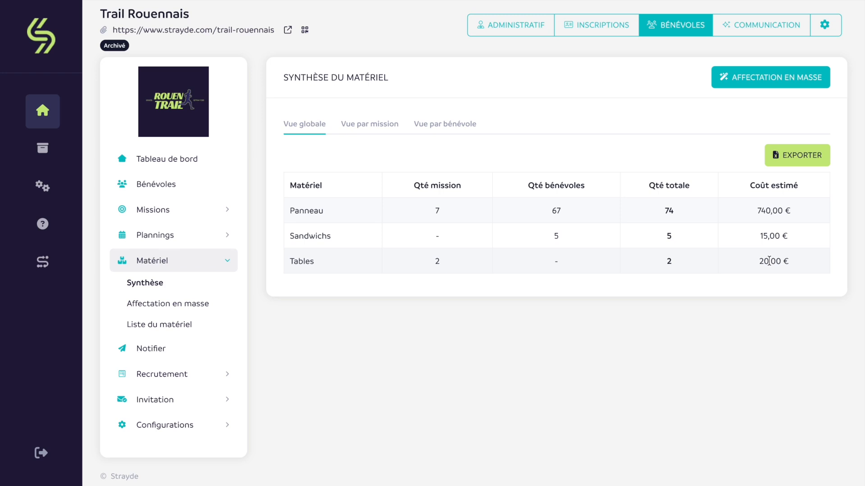
pyautogui.click(369, 123)
pyautogui.click(450, 130)
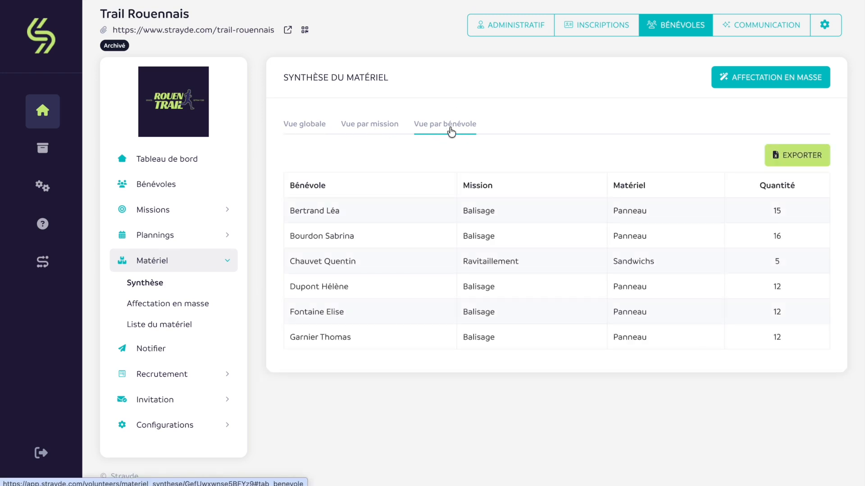